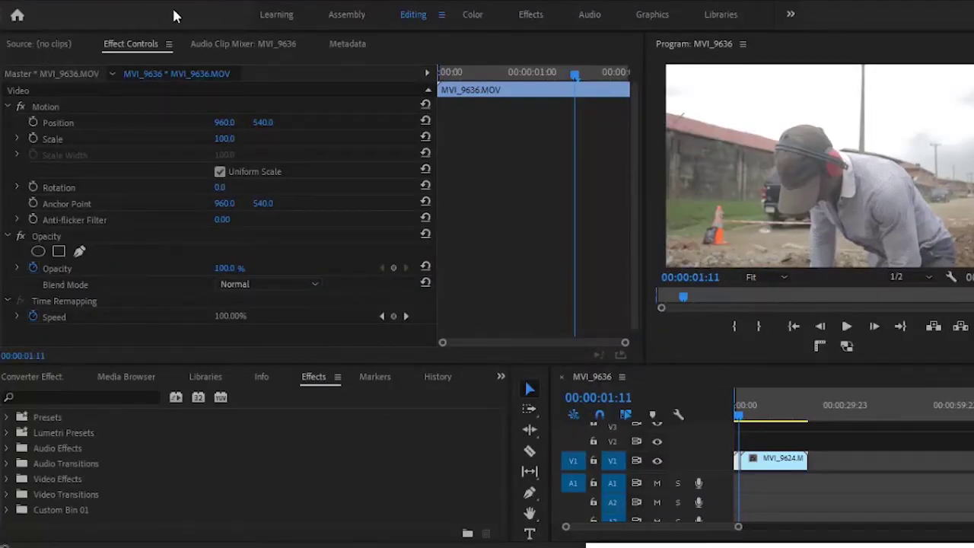
- Open Lumetri Scopes from the Window menu and place its floating window clear of Effect Controls
{"action": "left_click", "coordinate": [263, 10]}
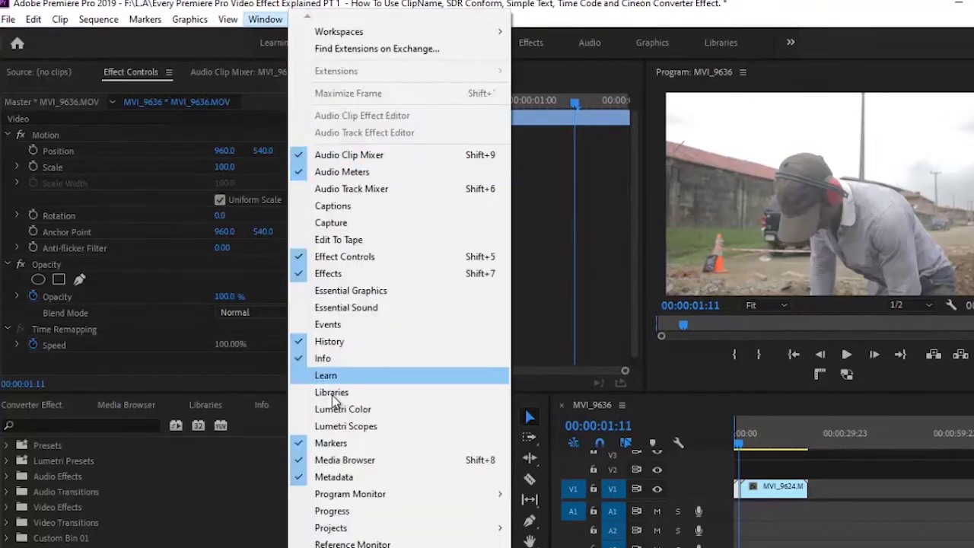
{"action": "left_click", "coordinate": [345, 427]}
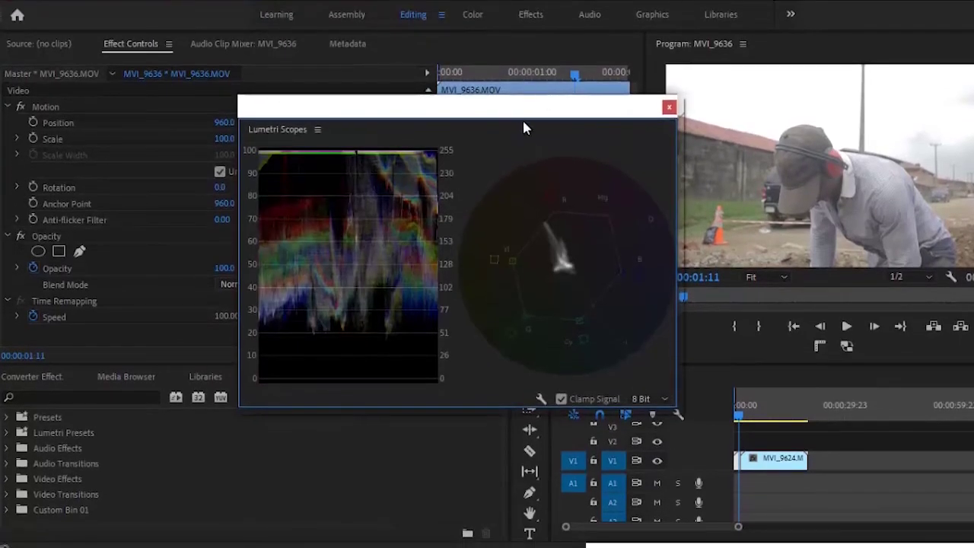
{"action": "left_click_drag", "start_coordinate": [524, 127], "coordinate": [490, 112]}
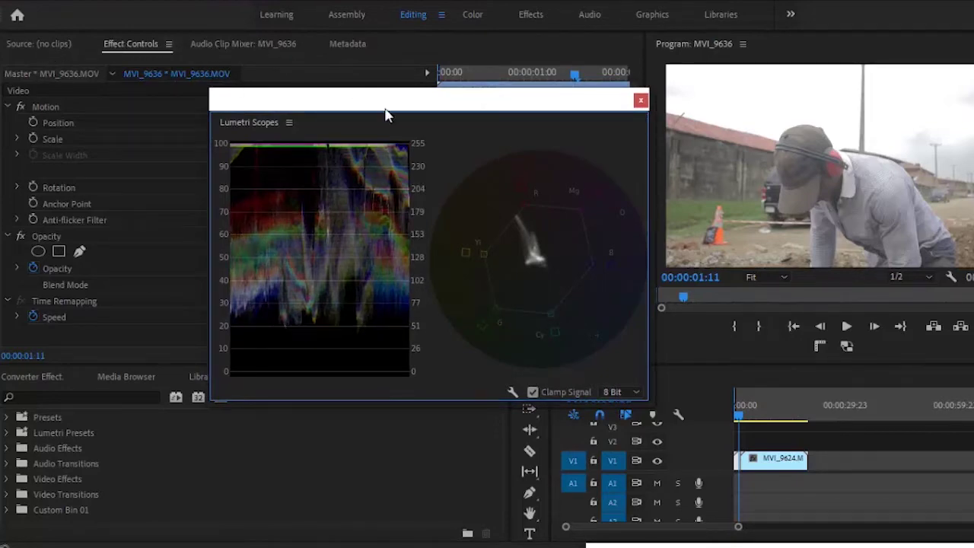
{"action": "left_click_drag", "start_coordinate": [407, 114], "coordinate": [296, 66]}
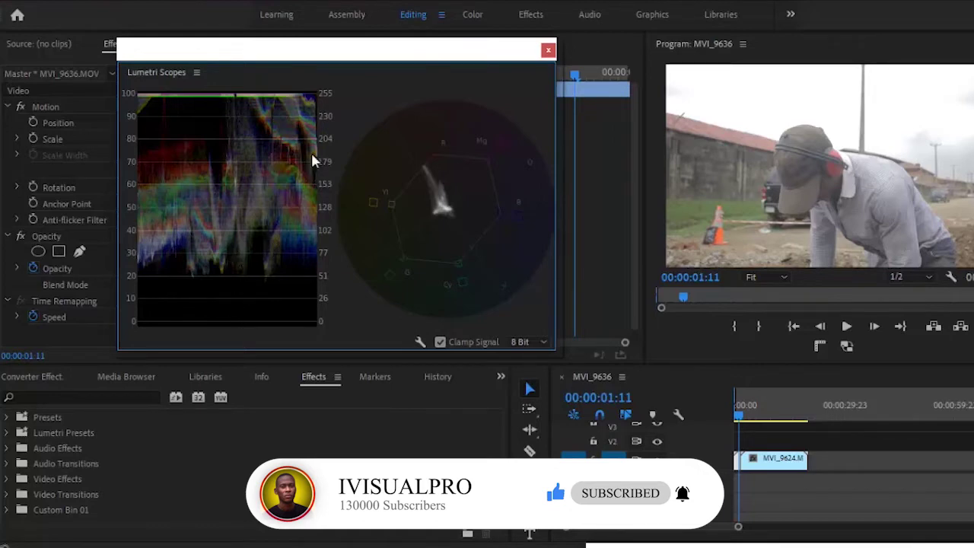
{"action": "left_click_drag", "start_coordinate": [355, 58], "coordinate": [510, 65]}
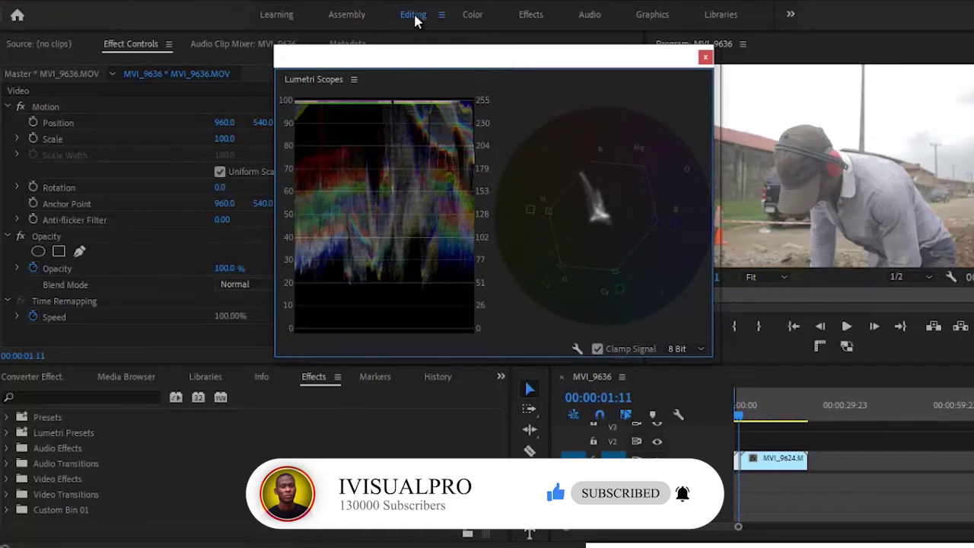
- Switch to the Effects workspace and select Cineon Converter under Video Effects > Video > Utility
{"action": "left_click", "coordinate": [531, 15]}
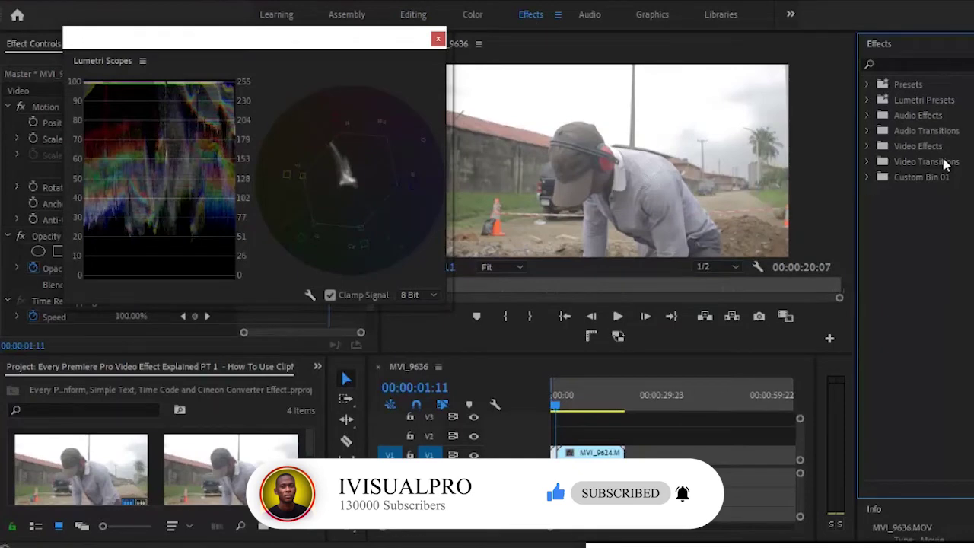
{"action": "left_click", "coordinate": [867, 146]}
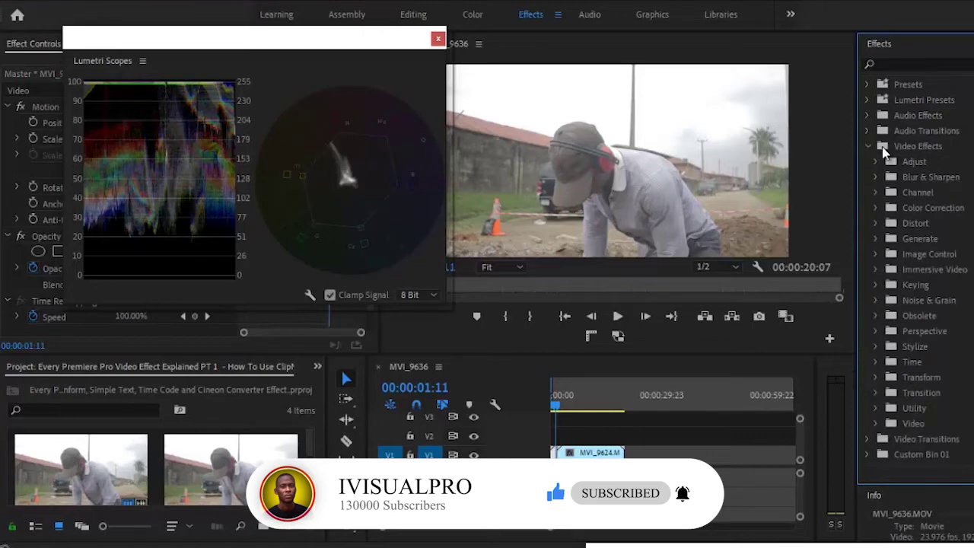
{"action": "left_click", "coordinate": [875, 423]}
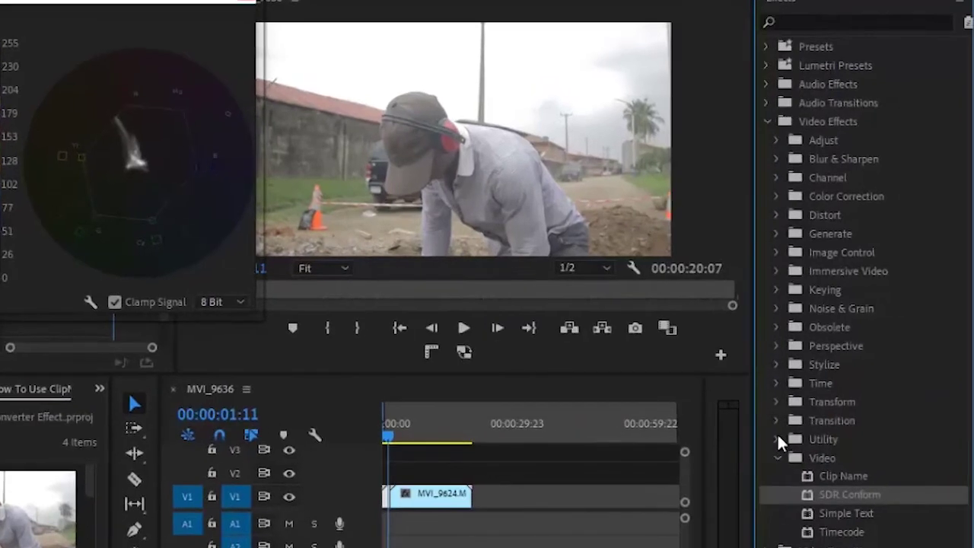
{"action": "left_click", "coordinate": [778, 437]}
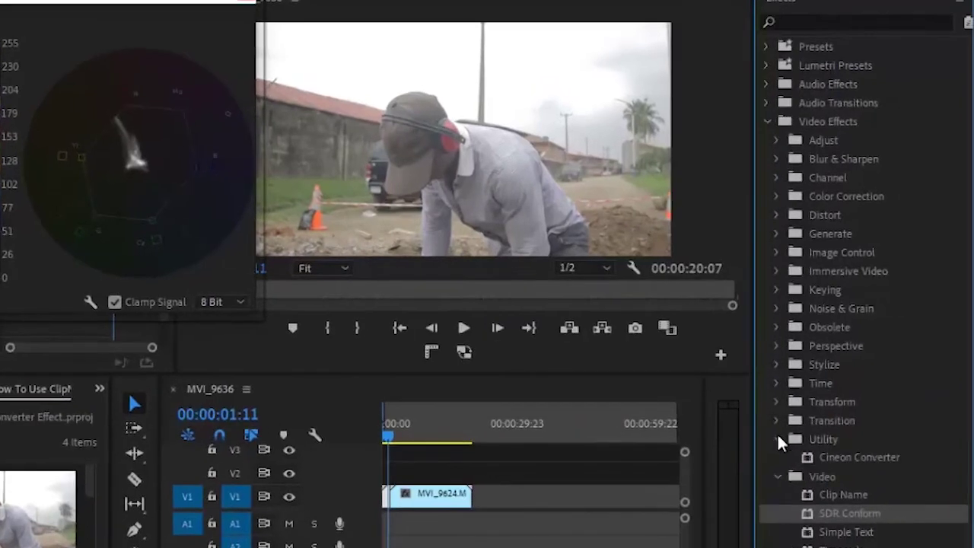
{"action": "left_click", "coordinate": [837, 456]}
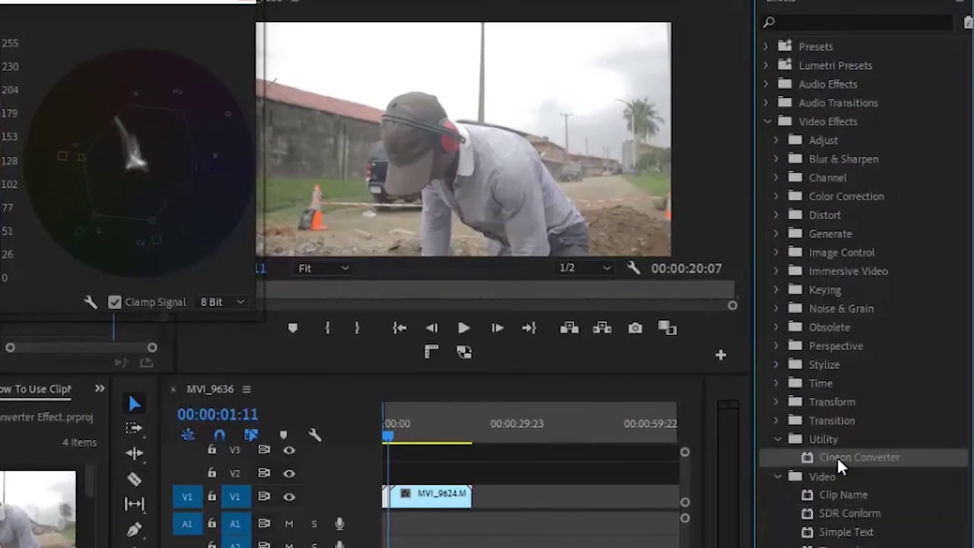
- Apply Cineon Converter to the MVI_9636 clip in the timeline and move the scopes over the preview
{"action": "left_click_drag", "start_coordinate": [837, 456], "coordinate": [391, 500]}
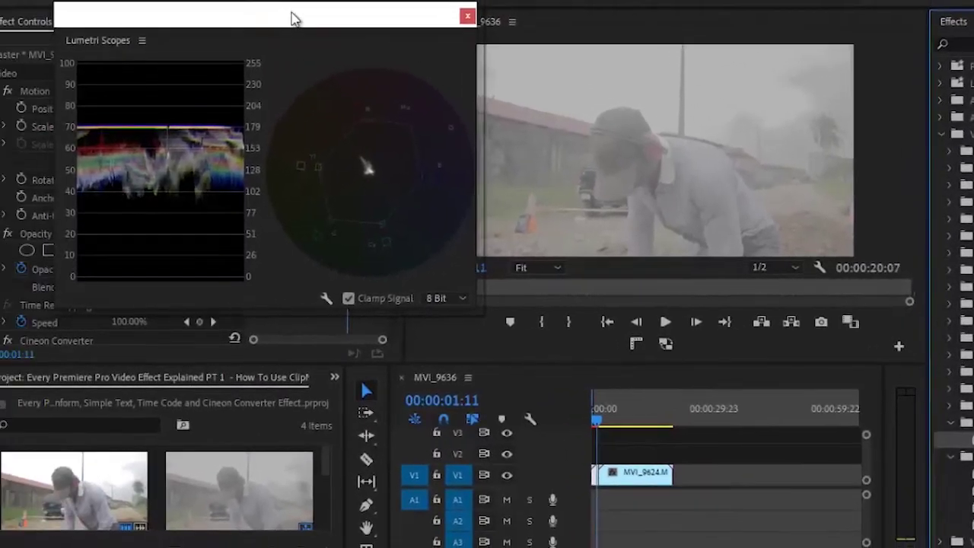
{"action": "left_click_drag", "start_coordinate": [28, 0], "coordinate": [341, 0]}
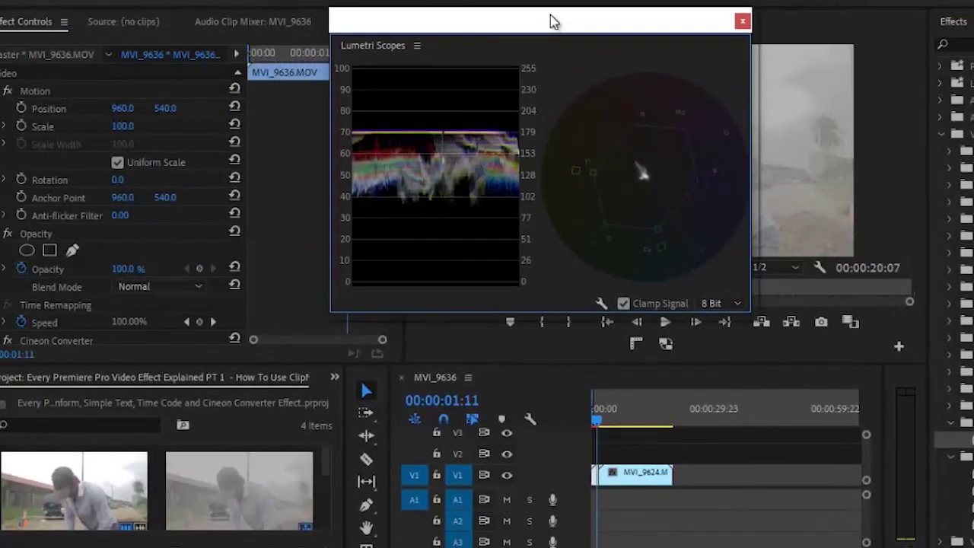
{"action": "left_click_drag", "start_coordinate": [616, 17], "coordinate": [728, 11]}
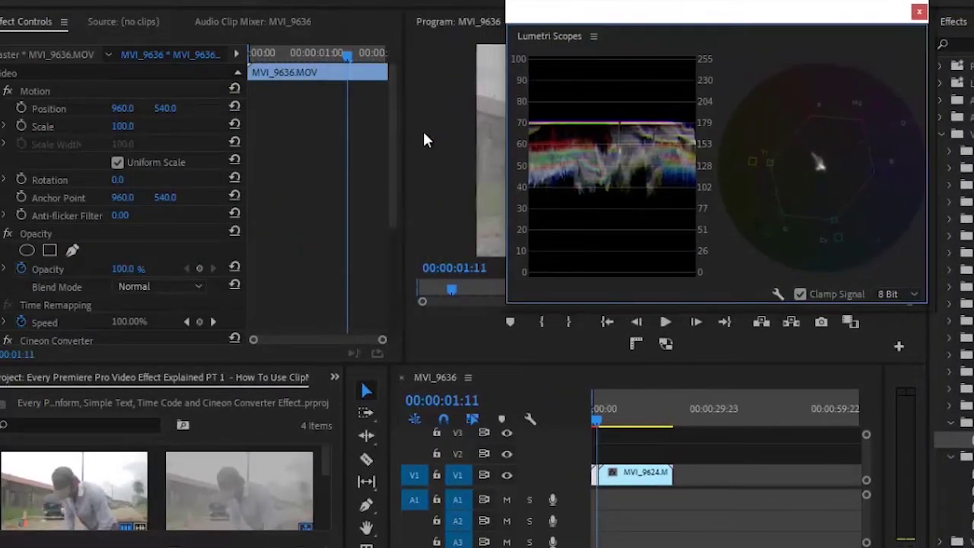
- Bring the Cineon Converter's Log to Linear parameters into view and move the scopes below the preview
{"action": "left_click_drag", "start_coordinate": [393, 142], "coordinate": [377, 311]}
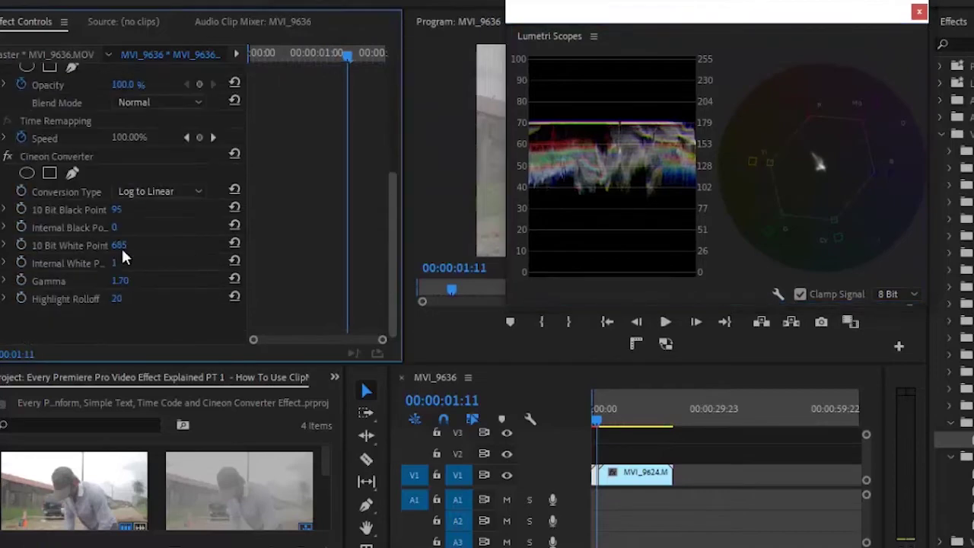
{"action": "scroll", "coordinate": [99, 229], "scroll_direction": "up", "scroll_amount": 1}
{"action": "scroll", "coordinate": [111, 252], "scroll_direction": "down", "scroll_amount": 1}
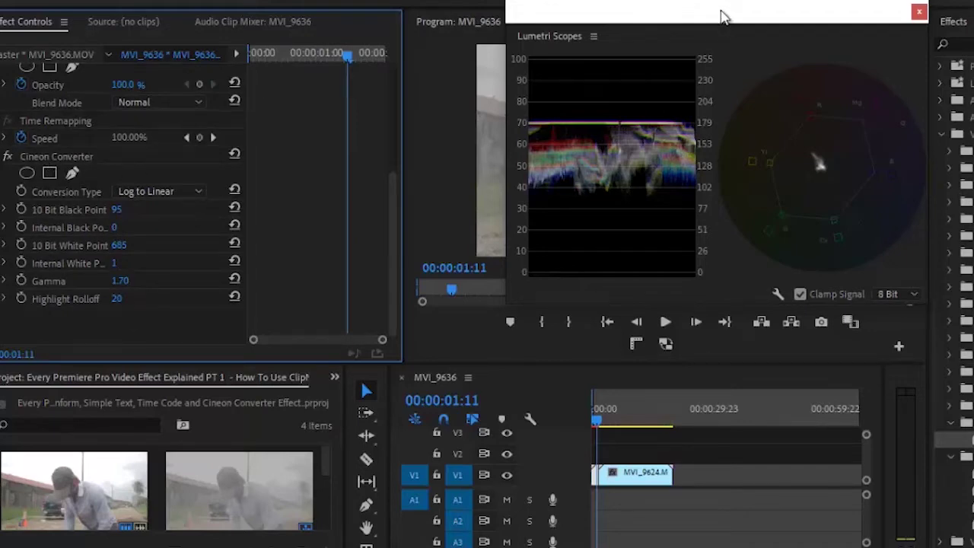
{"action": "left_click_drag", "start_coordinate": [727, 25], "coordinate": [415, 412]}
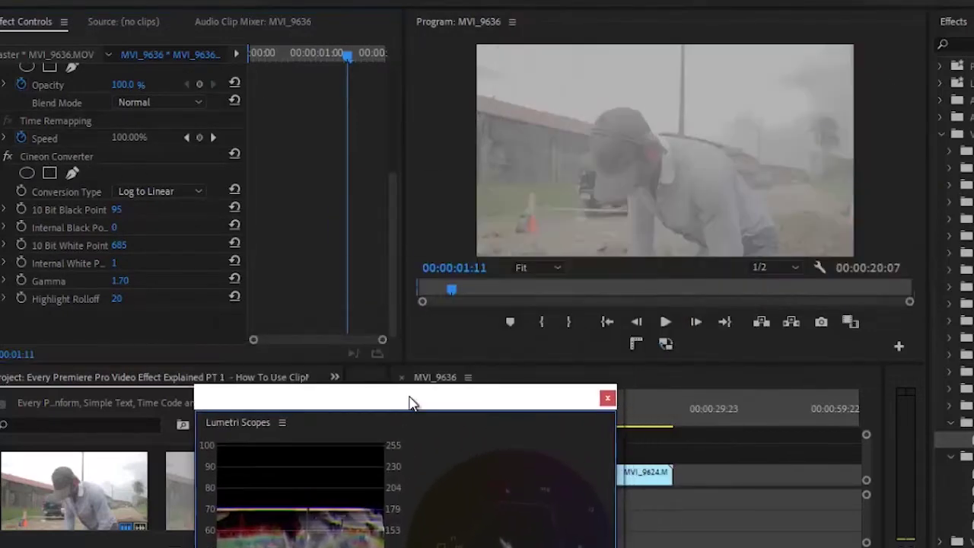
- Toggle Cineon Converter off and back on to compare, and move the scopes off the timeline
{"action": "left_click", "coordinate": [8, 157]}
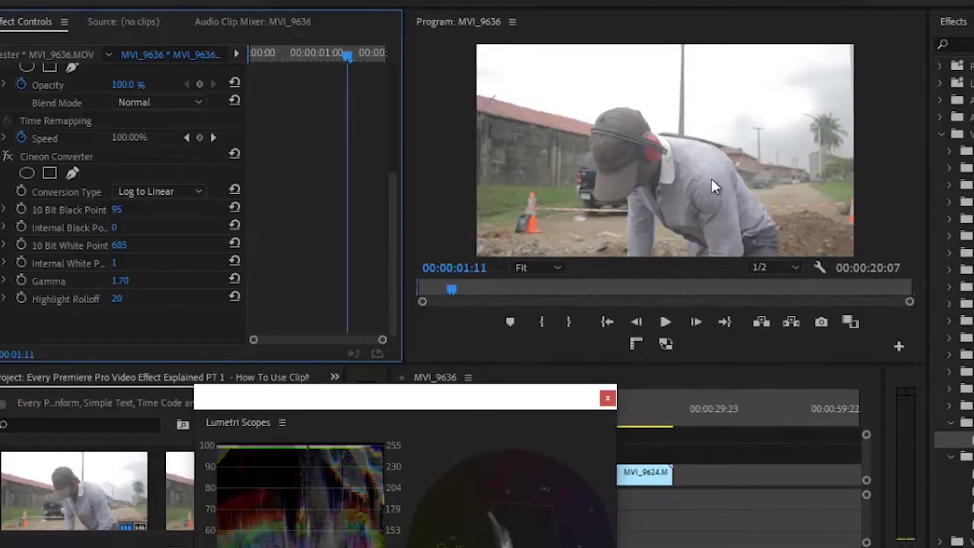
{"action": "left_click", "coordinate": [4, 156]}
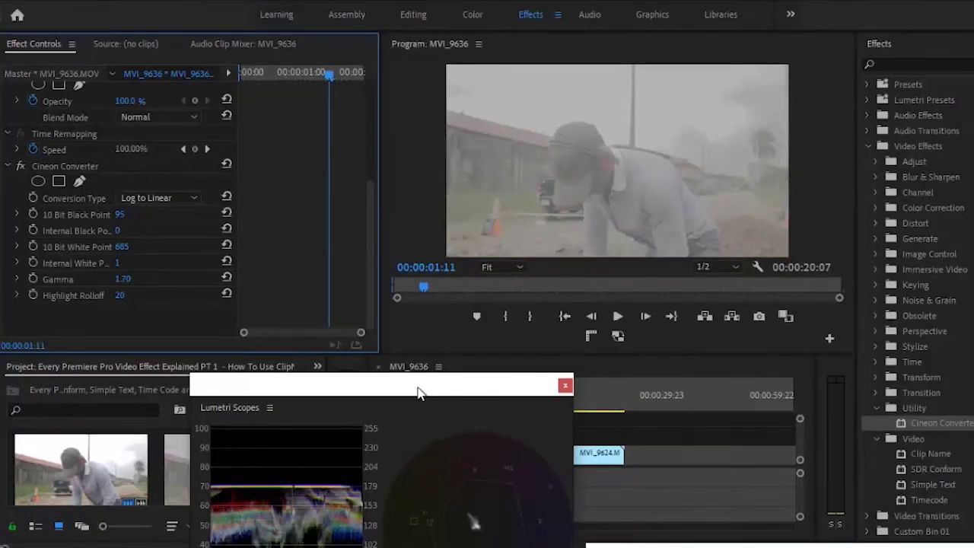
{"action": "left_click_drag", "start_coordinate": [447, 402], "coordinate": [330, 441]}
{"action": "left_click_drag", "start_coordinate": [957, 426], "coordinate": [605, 468]}
- Apply Cineon Converter to MVI_9624 and play the sequence from the start
{"action": "left_click", "coordinate": [595, 463]}
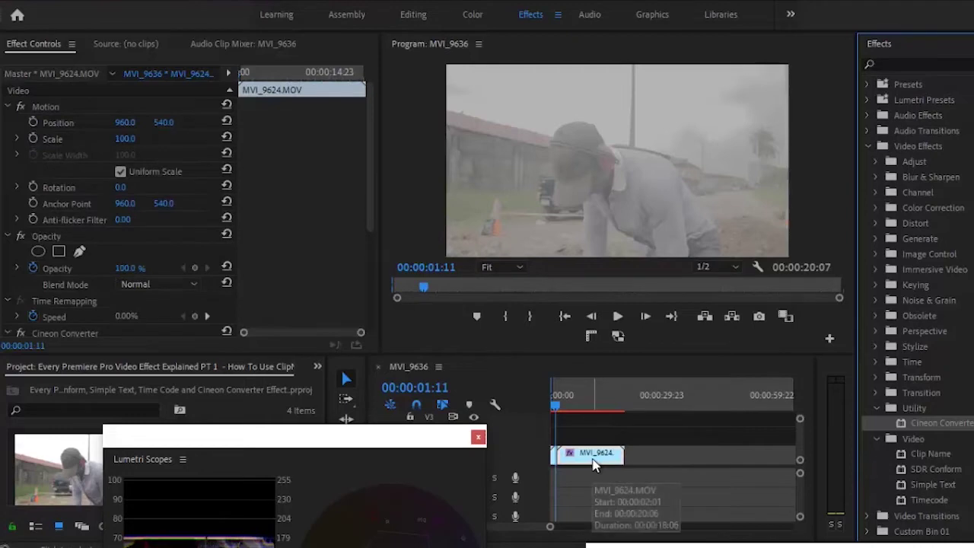
{"action": "left_click", "coordinate": [557, 411]}
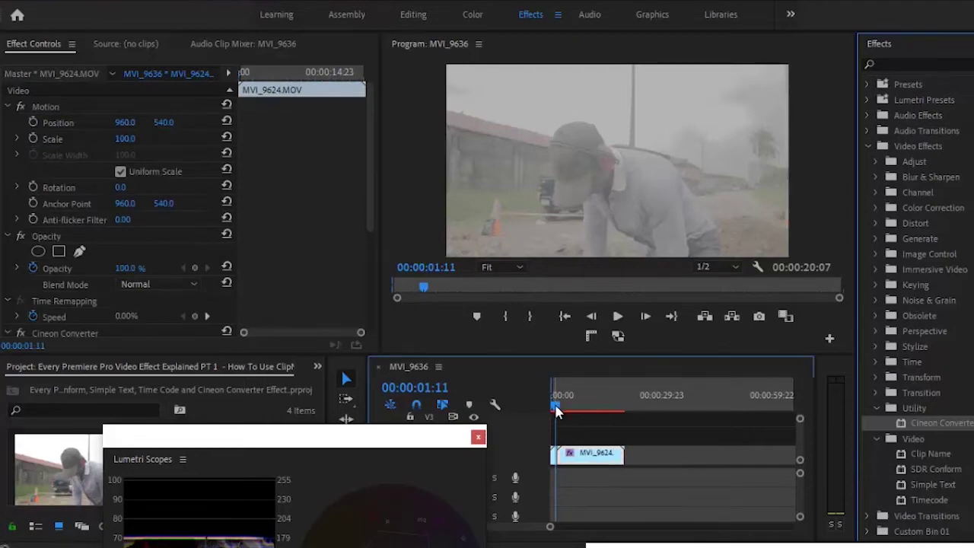
{"action": "left_click_drag", "start_coordinate": [557, 411], "coordinate": [531, 402]}
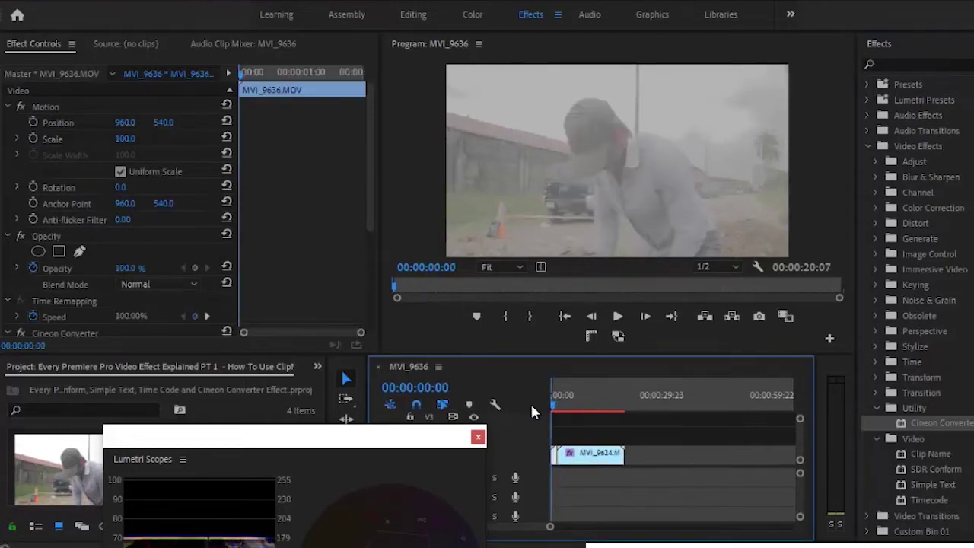
{"action": "left_click", "coordinate": [620, 317]}
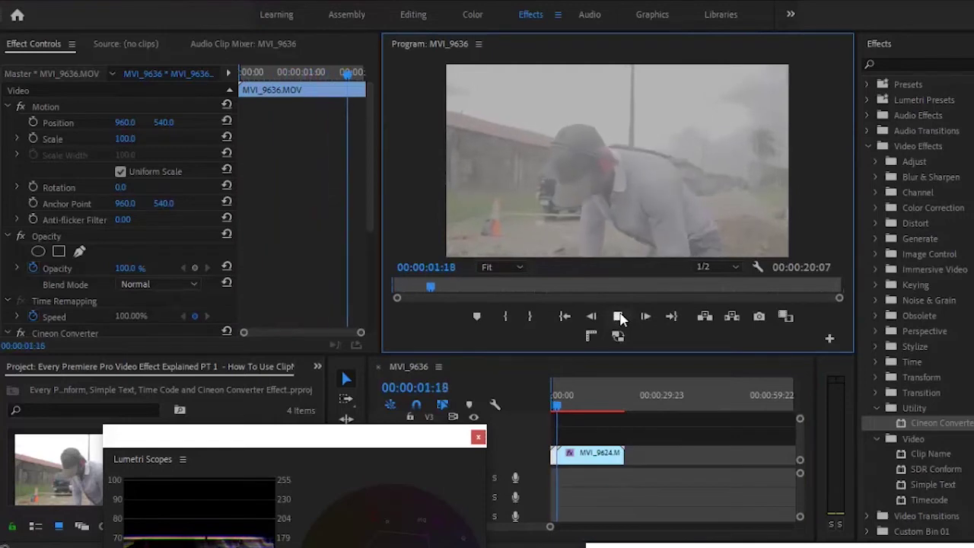
{"action": "left_click", "coordinate": [554, 403]}
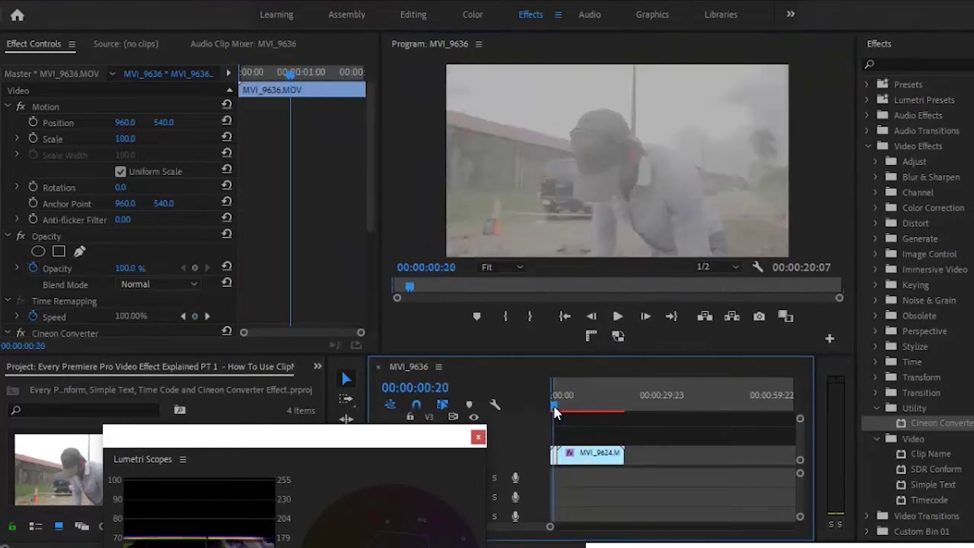
- Set MVI_9636's Cineon Converter Conversion Type to Linear to Log
{"action": "left_click_drag", "start_coordinate": [278, 449], "coordinate": [383, 174]}
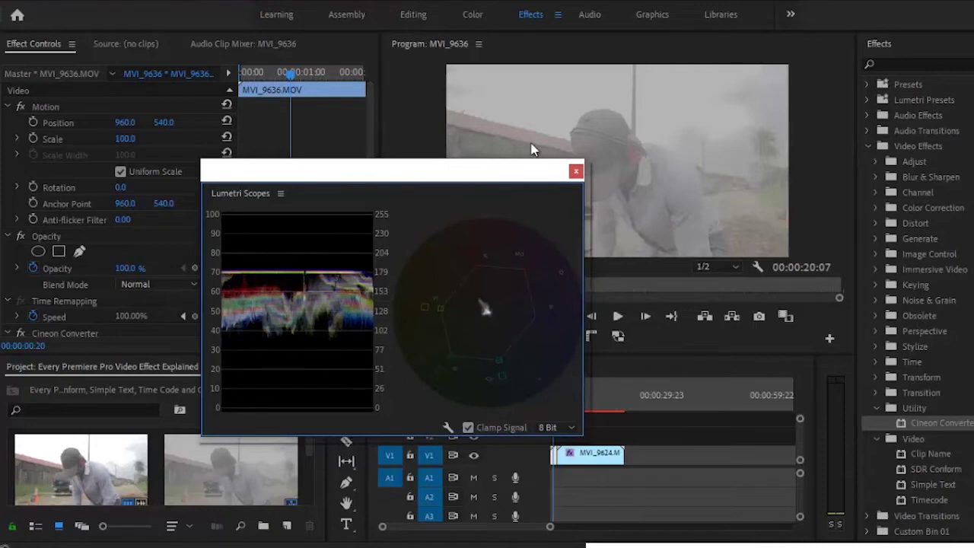
{"action": "left_click_drag", "start_coordinate": [462, 176], "coordinate": [973, 46]}
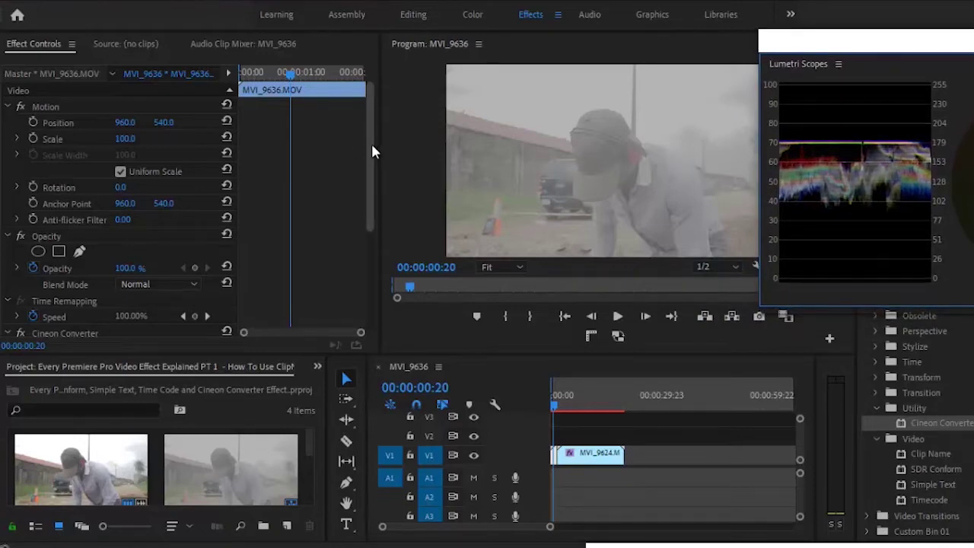
{"action": "left_click_drag", "start_coordinate": [369, 142], "coordinate": [359, 277]}
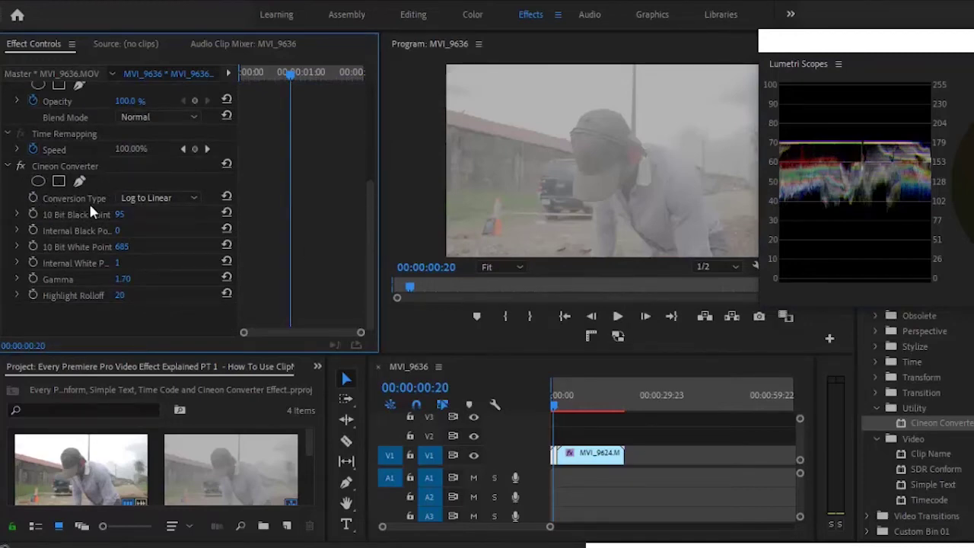
{"action": "left_click", "coordinate": [167, 199]}
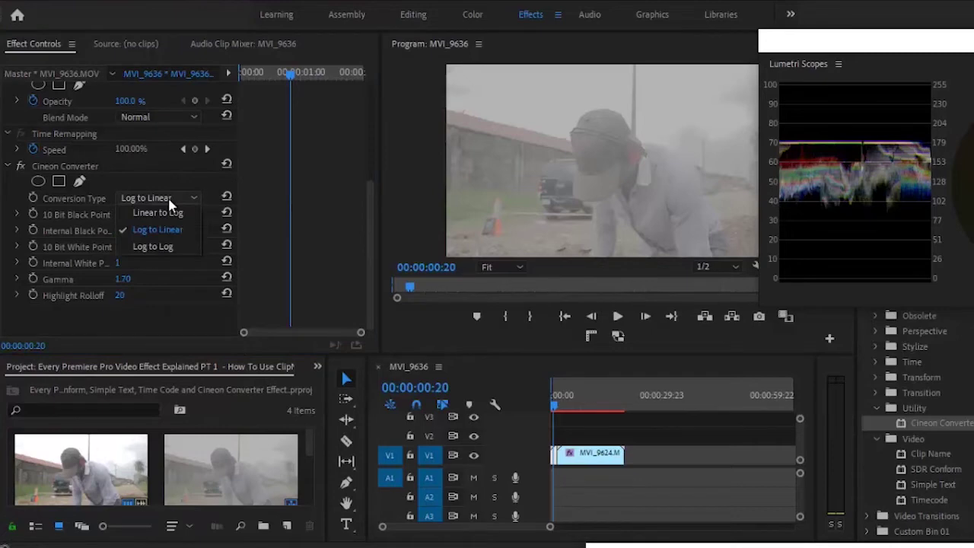
{"action": "left_click", "coordinate": [157, 212]}
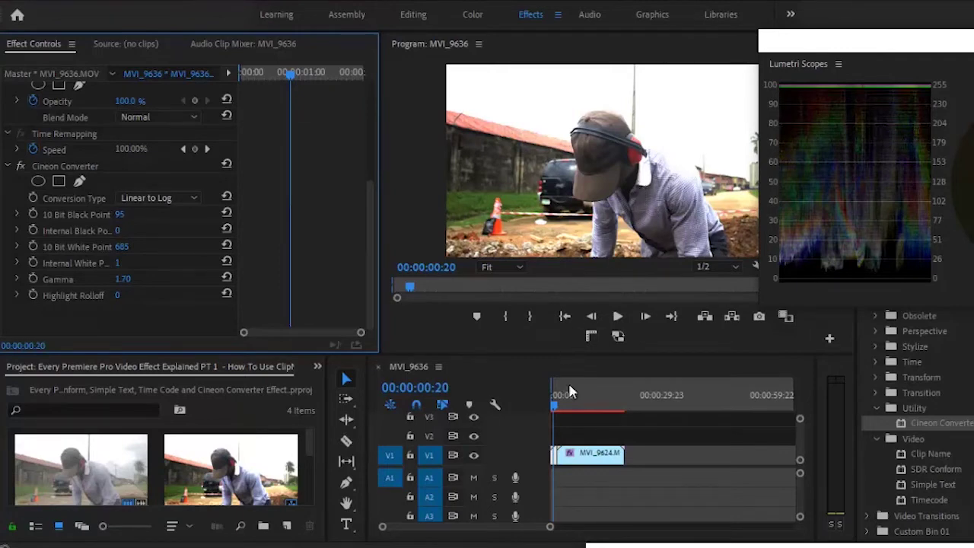
- Select MVI_9624 and set its Conversion Type to Linear to Log as well
{"action": "left_click", "coordinate": [583, 457]}
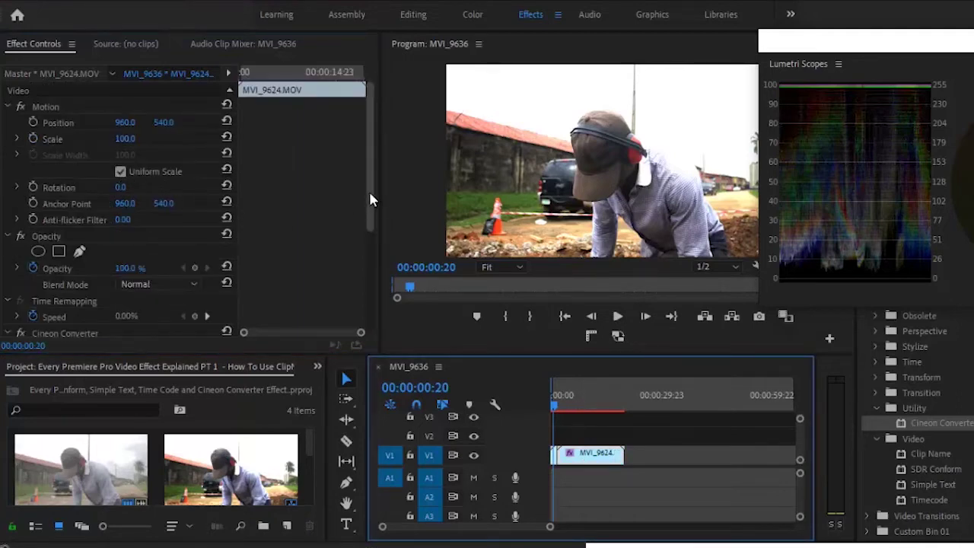
{"action": "left_click_drag", "start_coordinate": [369, 191], "coordinate": [369, 332]}
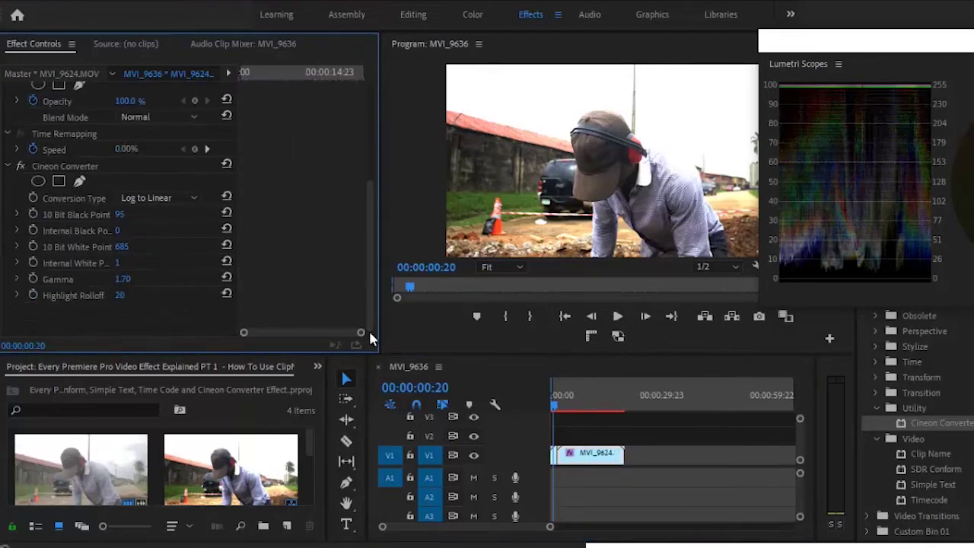
{"action": "left_click", "coordinate": [148, 201]}
{"action": "left_click", "coordinate": [153, 214]}
- Select MVI_9636 and toggle its Cineon Converter fx switch back on in Effect Controls
{"action": "left_click", "coordinate": [556, 461]}
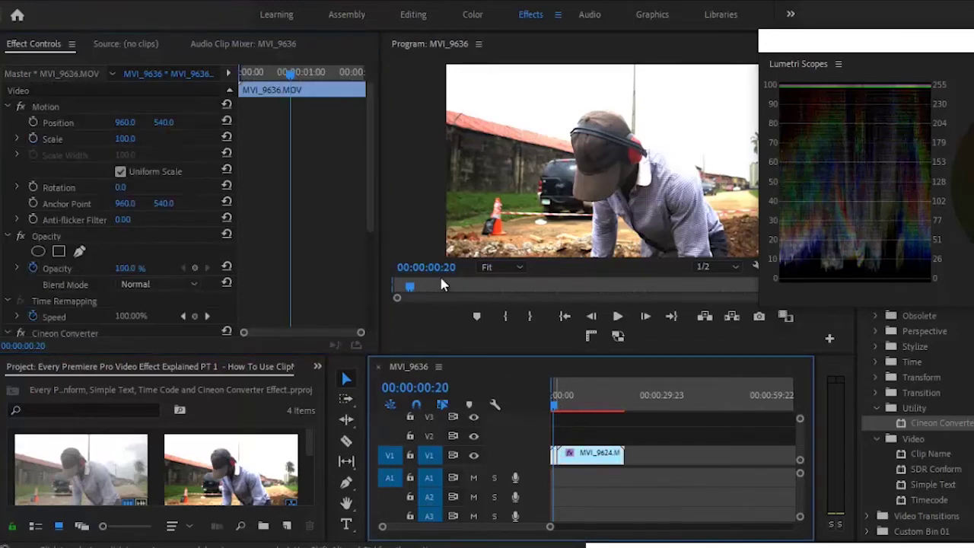
{"action": "left_click_drag", "start_coordinate": [367, 181], "coordinate": [373, 291]}
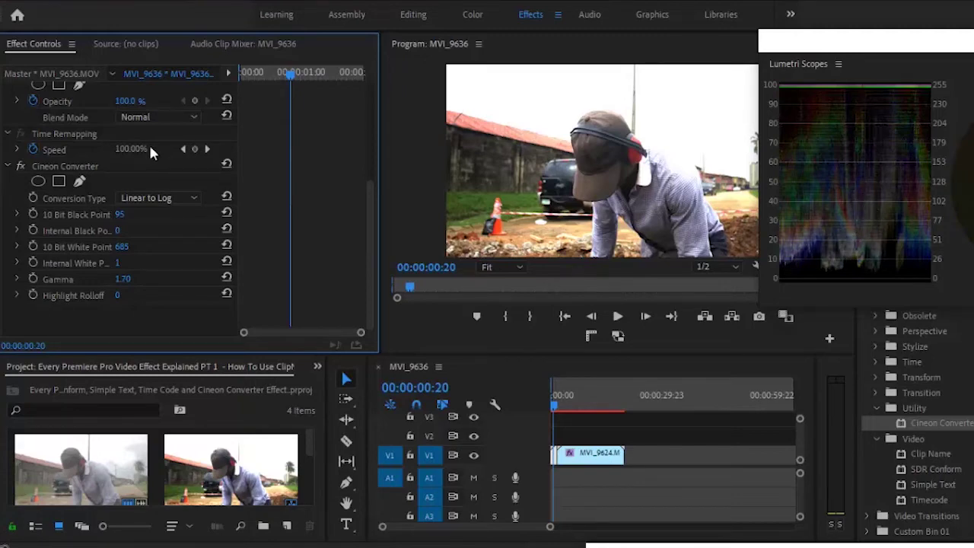
{"action": "left_click", "coordinate": [20, 167]}
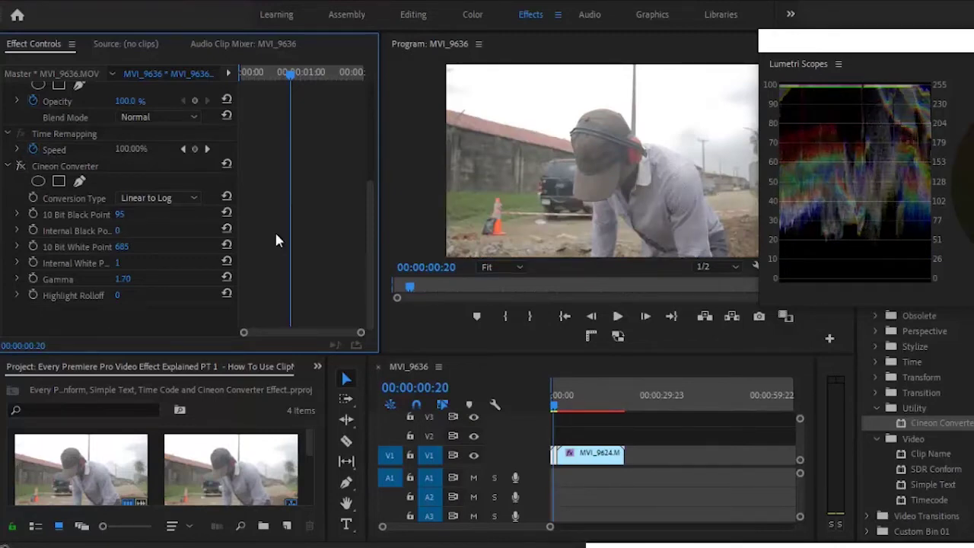
- Bypass MVI_9636's Cineon Converter and scrub Internal Black Point to 0
{"action": "left_click", "coordinate": [20, 167]}
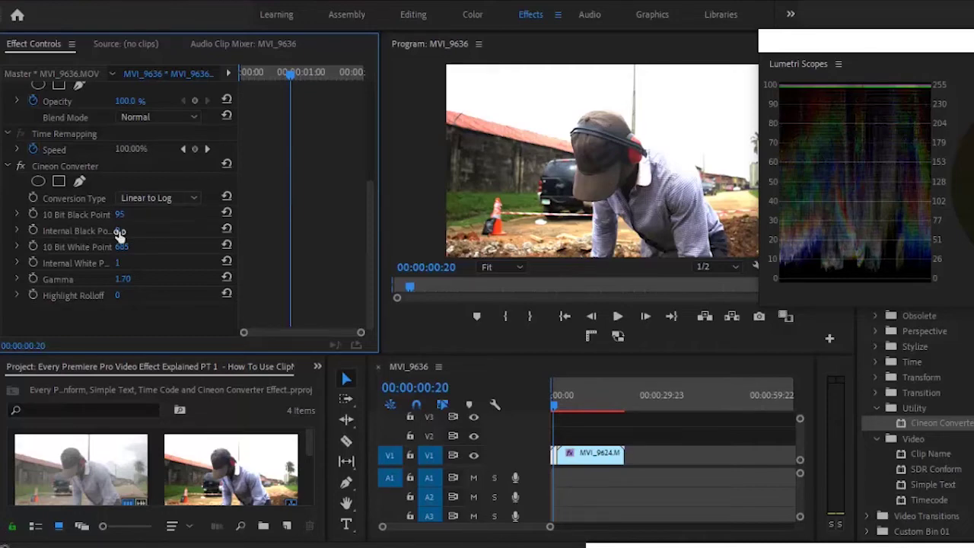
{"action": "left_click_drag", "start_coordinate": [120, 233], "coordinate": [122, 231]}
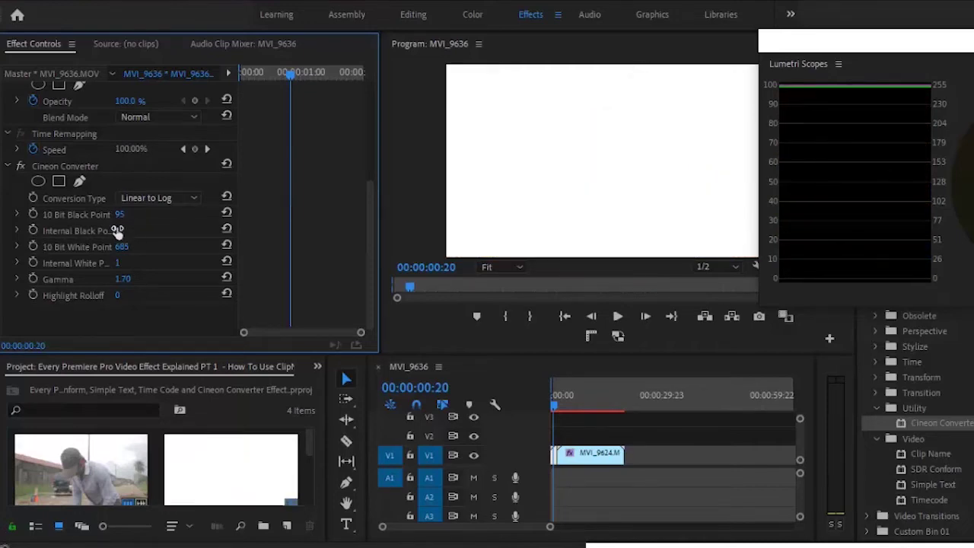
- Try Internal White Point at 0 and undo it, then raise 10 Bit Black Point to about 151
{"action": "left_click_drag", "start_coordinate": [242, 233], "coordinate": [294, 233]}
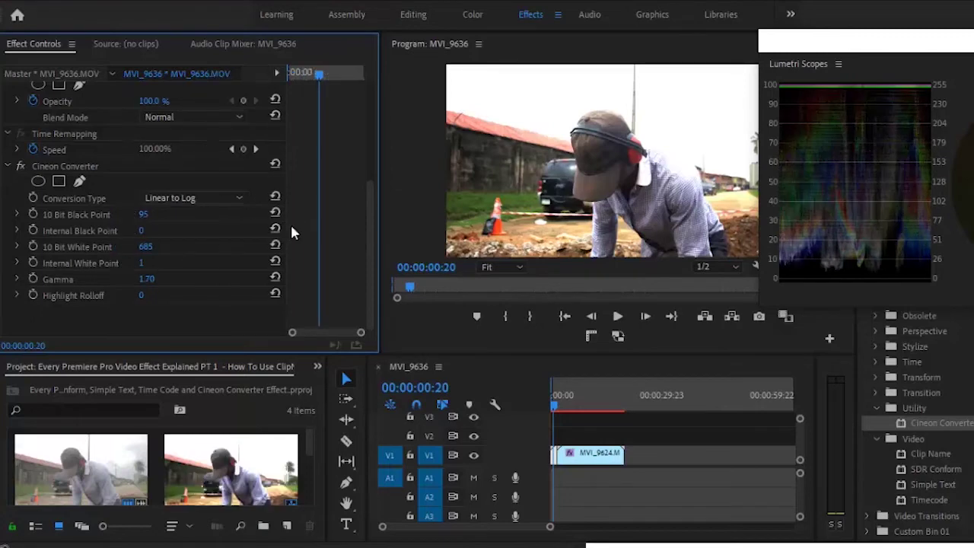
{"action": "left_click_drag", "start_coordinate": [144, 263], "coordinate": [137, 263]}
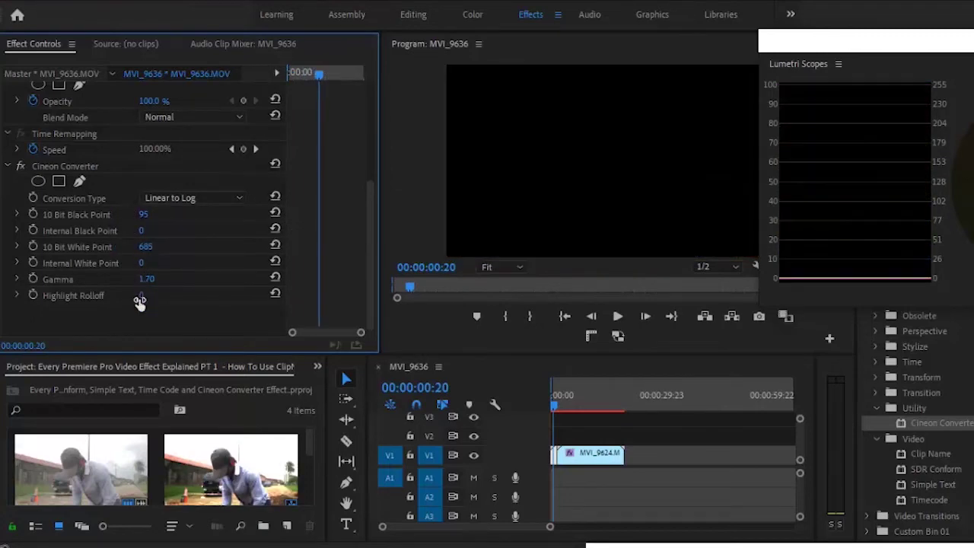
{"action": "key", "text": "ctrl+z"}
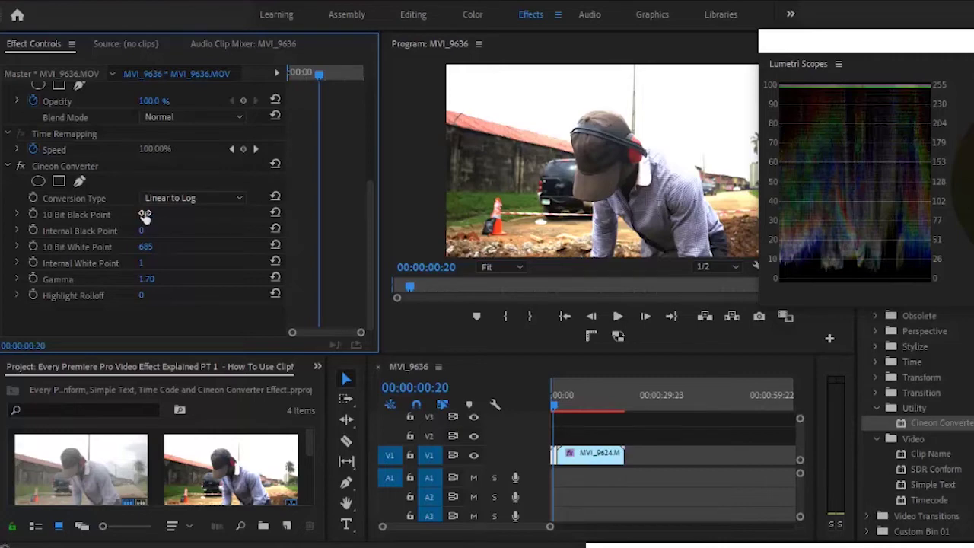
{"action": "left_click_drag", "start_coordinate": [144, 215], "coordinate": [146, 152]}
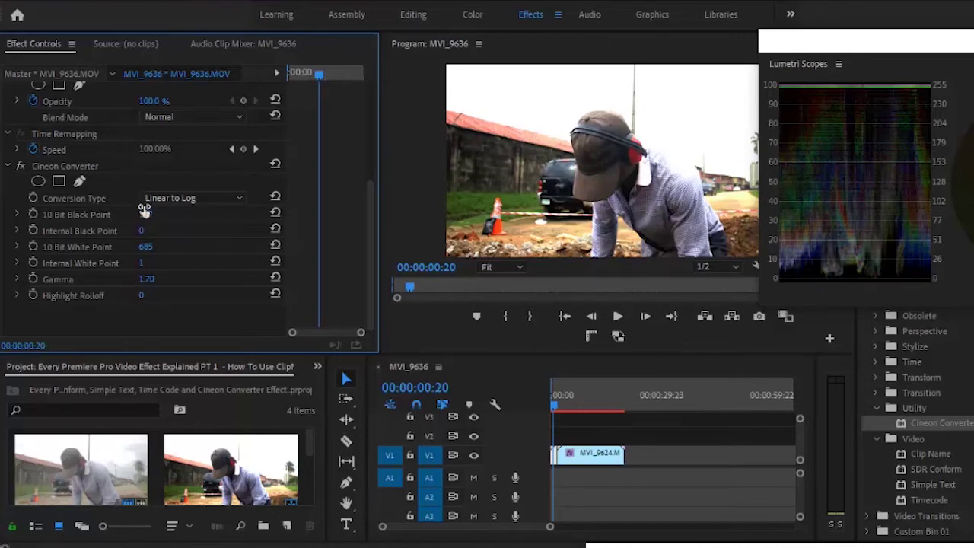
- Scrub 10 Bit Black Point to 200 and 10 Bit White Point to 746, undoing one overshoot
{"action": "left_click_drag", "start_coordinate": [142, 218], "coordinate": [143, 198]}
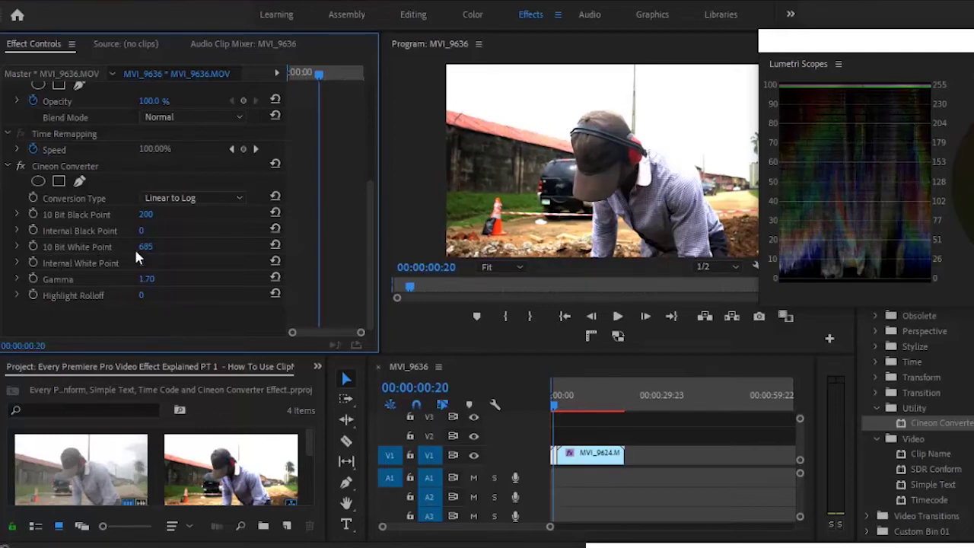
{"action": "left_click_drag", "start_coordinate": [145, 246], "coordinate": [158, 159]}
{"action": "key", "text": "ctrl+z"}
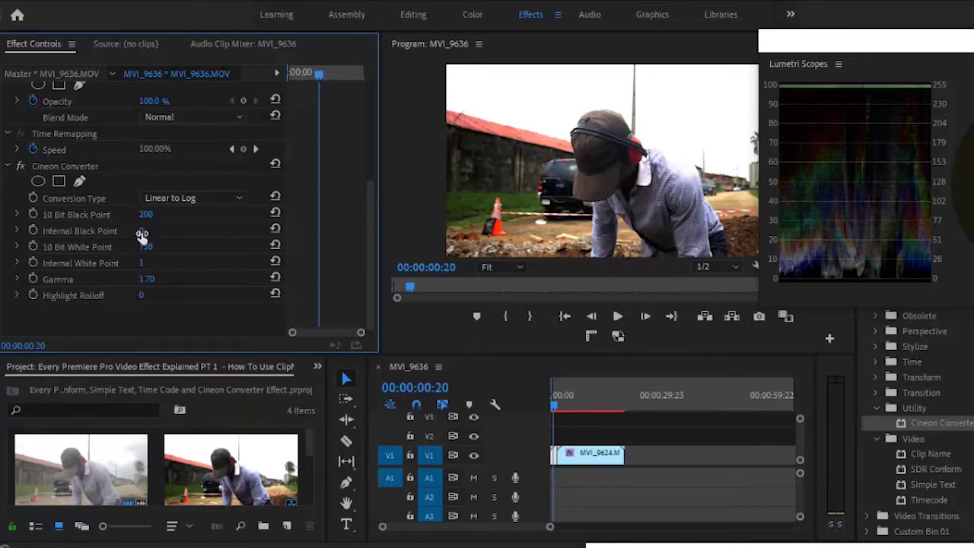
{"action": "left_click_drag", "start_coordinate": [141, 233], "coordinate": [141, 230]}
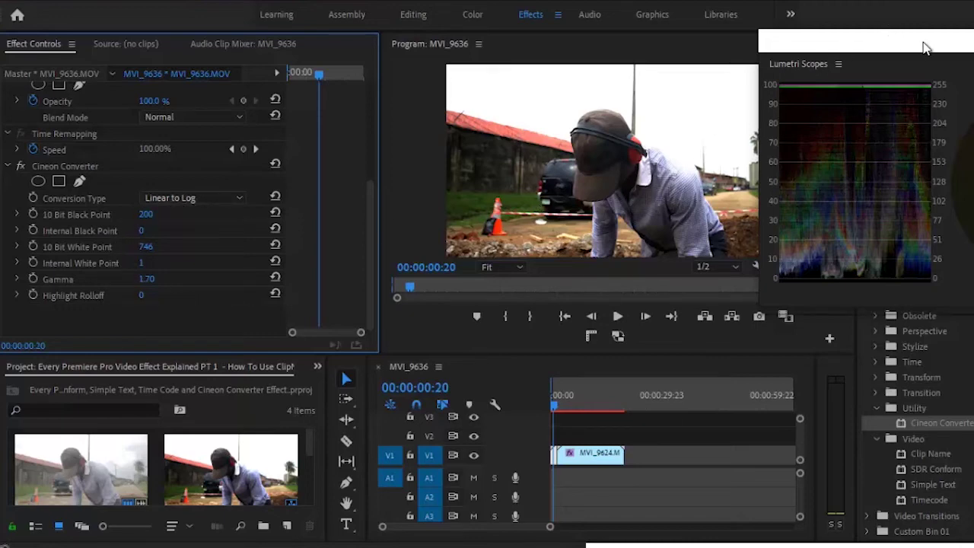
- Drag the floating Lumetri Scopes from the upper right down over the timeline
{"action": "left_click_drag", "start_coordinate": [933, 48], "coordinate": [973, 46]}
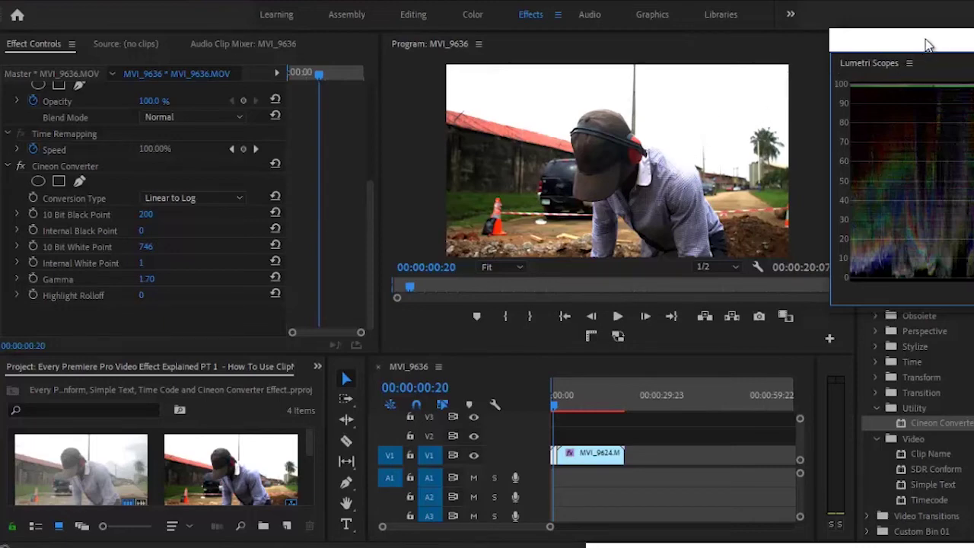
{"action": "left_click_drag", "start_coordinate": [928, 44], "coordinate": [712, 50]}
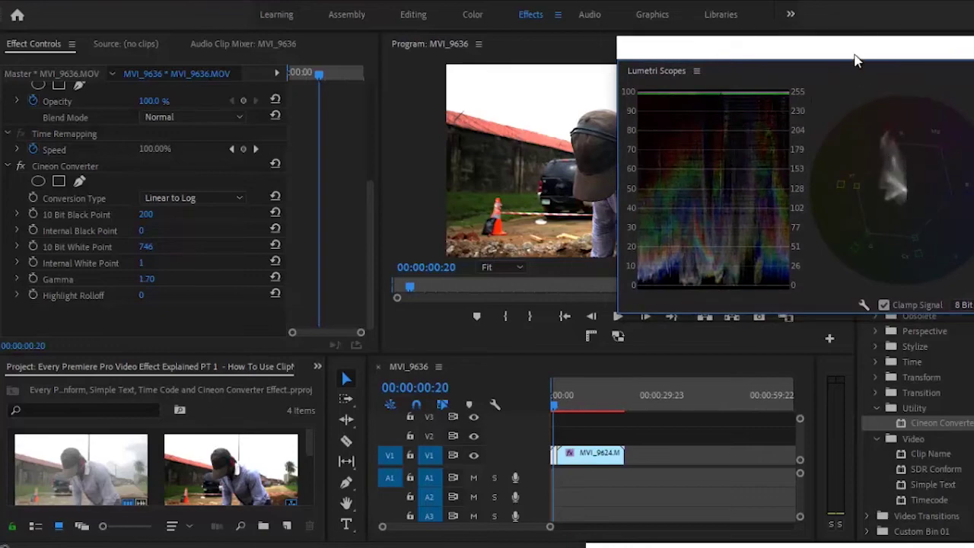
{"action": "left_click_drag", "start_coordinate": [856, 60], "coordinate": [658, 353]}
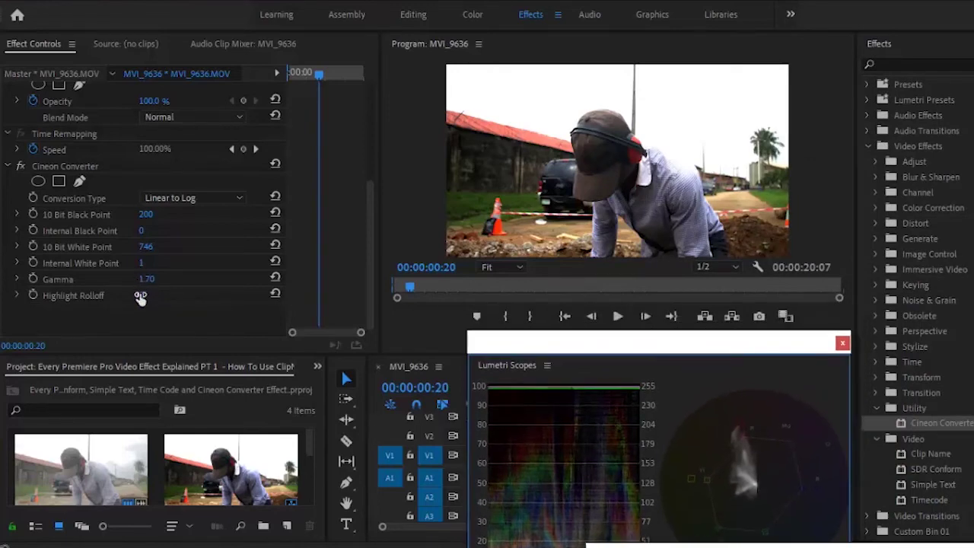
- Scrub MVI_9636's Cineon Converter Highlight Rolloff to 150 while watching the scopes
{"action": "left_click_drag", "start_coordinate": [143, 298], "coordinate": [150, 213]}
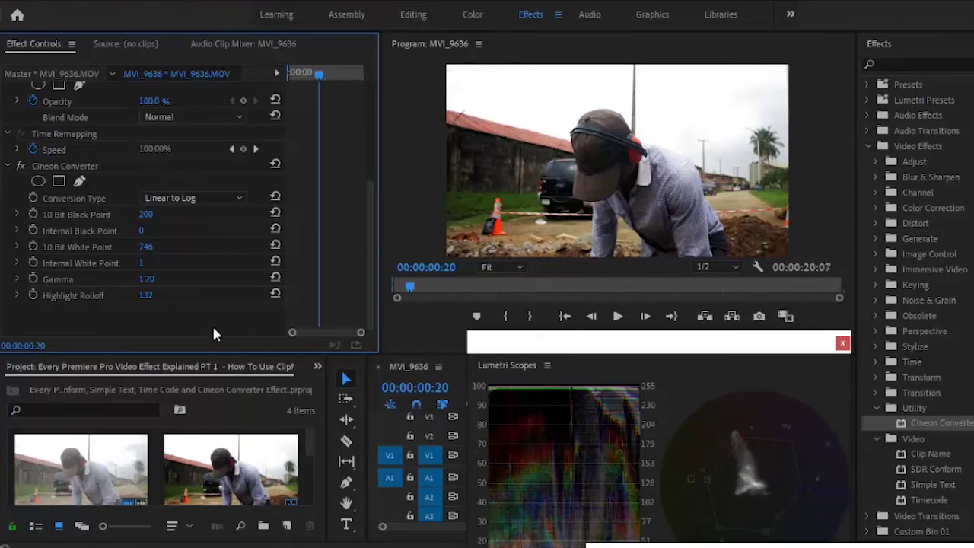
{"action": "left_click_drag", "start_coordinate": [148, 299], "coordinate": [146, 279]}
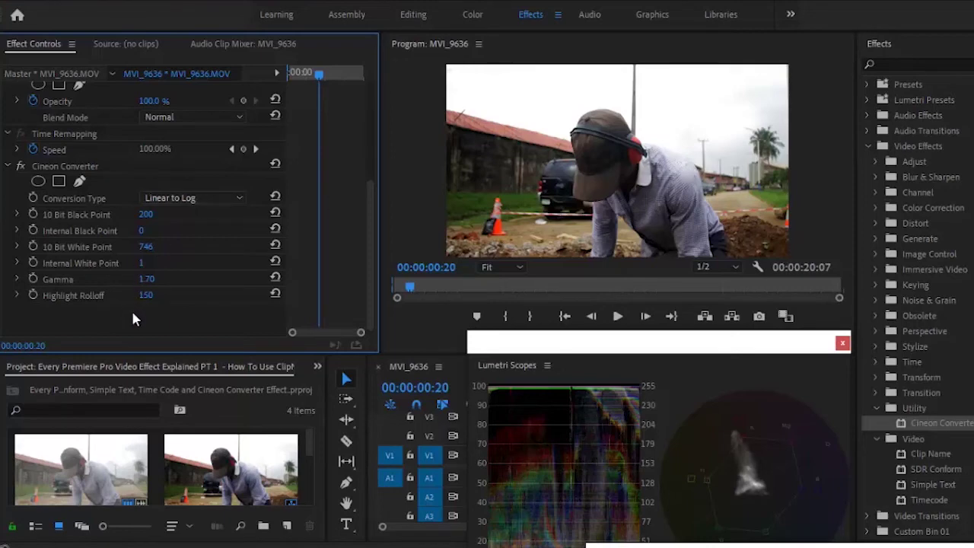
{"action": "left_click_drag", "start_coordinate": [146, 295], "coordinate": [139, 300]}
{"action": "left_click_drag", "start_coordinate": [166, 428], "coordinate": [179, 257]}
- Raise Gamma to 3.01 and move the Lumetri Scopes window to the lower left
{"action": "left_click_drag", "start_coordinate": [147, 281], "coordinate": [147, 268]}
{"action": "left_click_drag", "start_coordinate": [147, 273], "coordinate": [141, 300]}
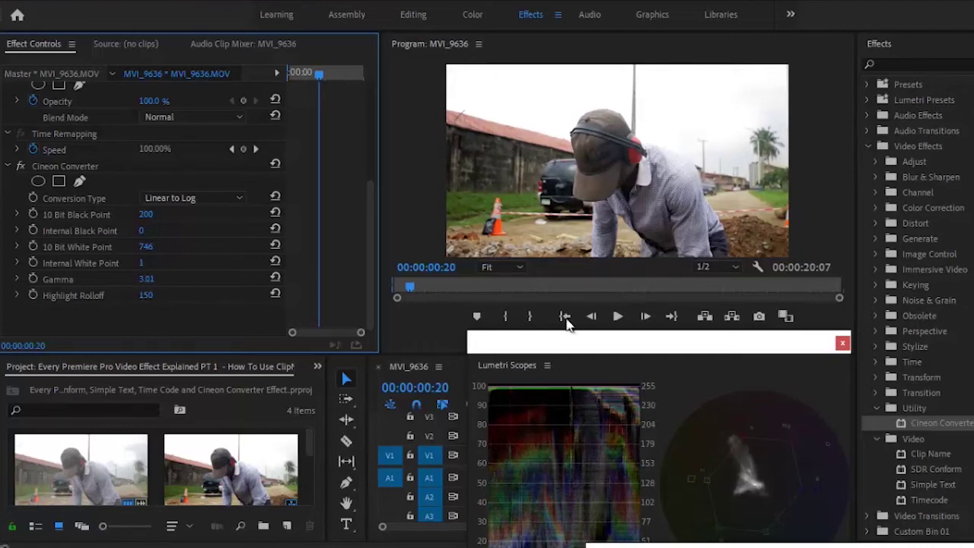
{"action": "left_click_drag", "start_coordinate": [604, 348], "coordinate": [200, 395]}
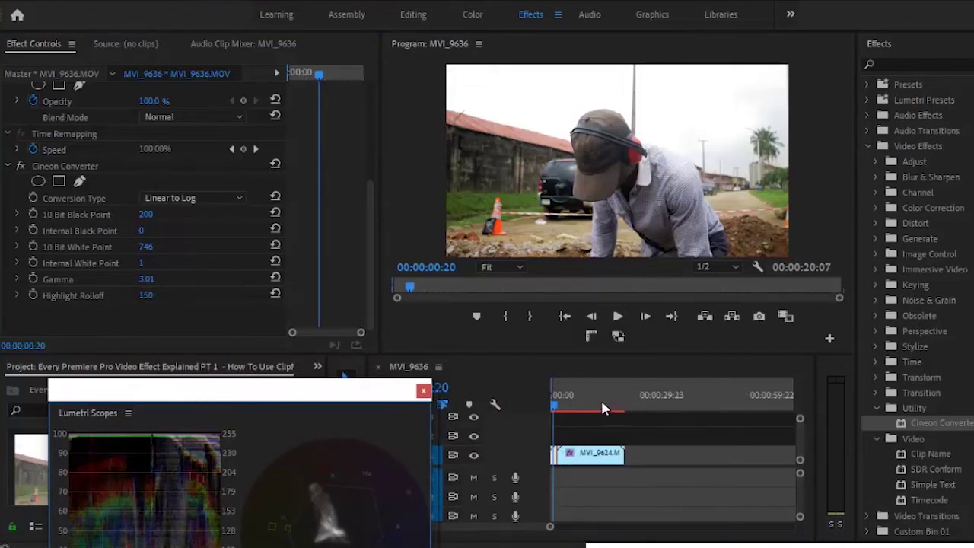
- At 00:00:08:04, give MVI_9624 White Point 734, Gamma 4.30, Rolloff 122, then return to 00:00:00:00
{"action": "left_click", "coordinate": [580, 401]}
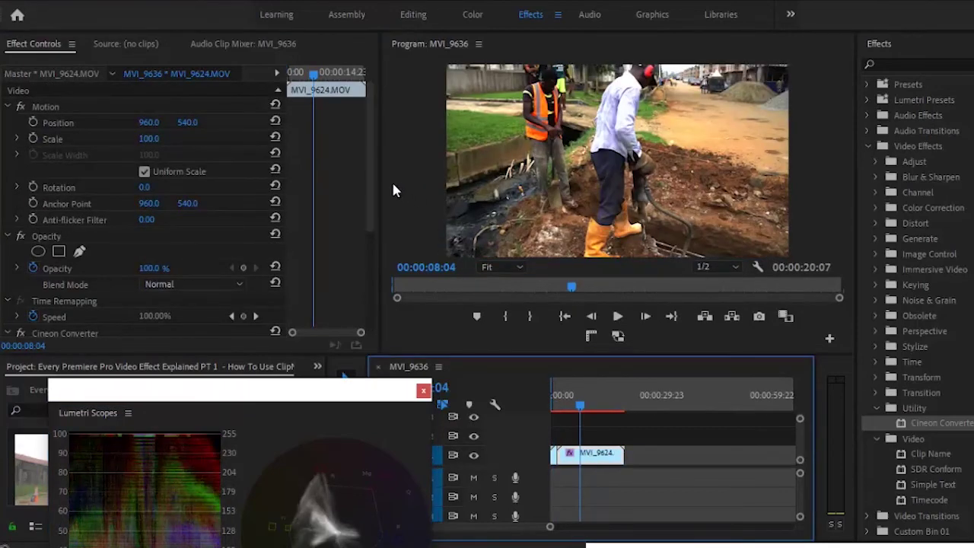
{"action": "left_click_drag", "start_coordinate": [370, 178], "coordinate": [289, 317]}
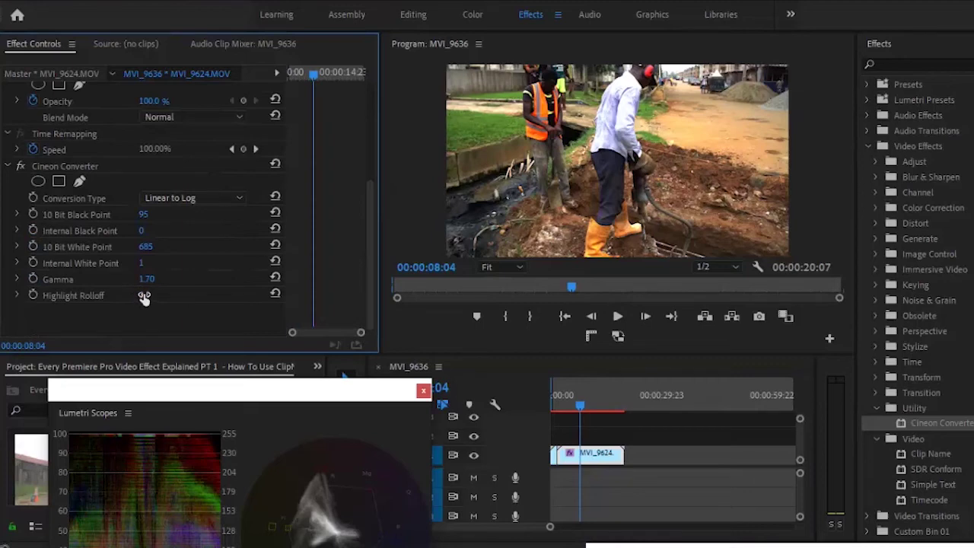
{"action": "left_click_drag", "start_coordinate": [144, 298], "coordinate": [151, 201]}
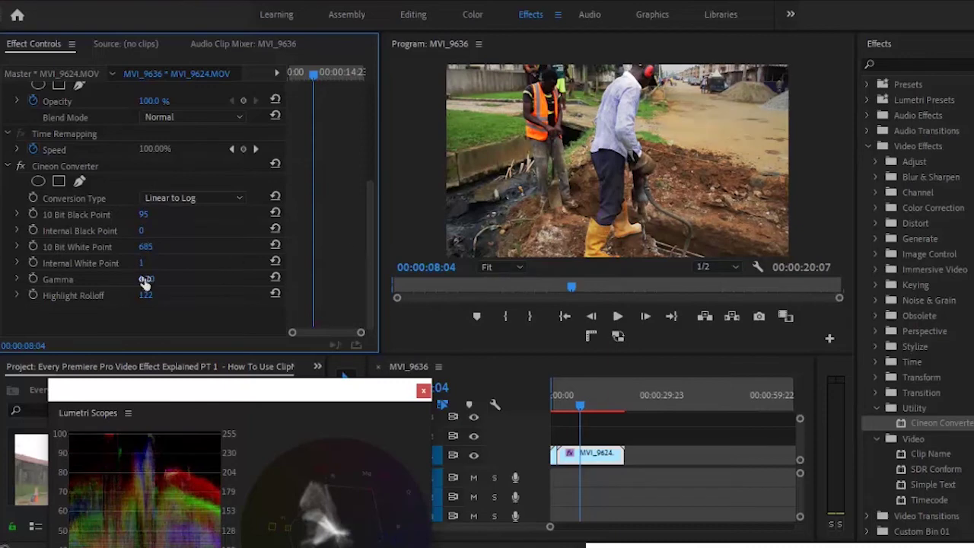
{"action": "mouse_move", "coordinate": [147, 282]}
{"action": "left_mouse_down"}
{"action": "mouse_move", "coordinate": [145, 257]}
{"action": "mouse_move", "coordinate": [146, 271]}
{"action": "left_mouse_up"}
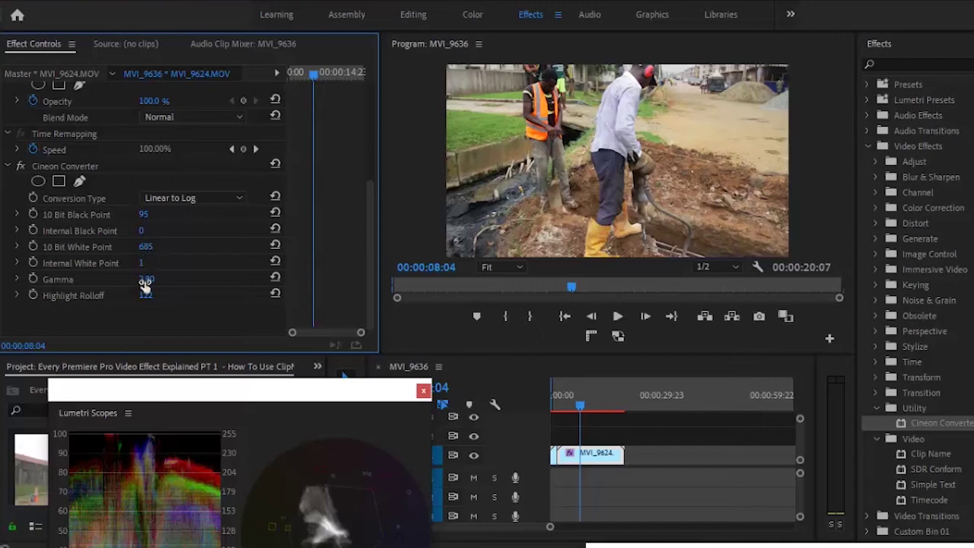
{"action": "left_click_drag", "start_coordinate": [145, 273], "coordinate": [145, 212]}
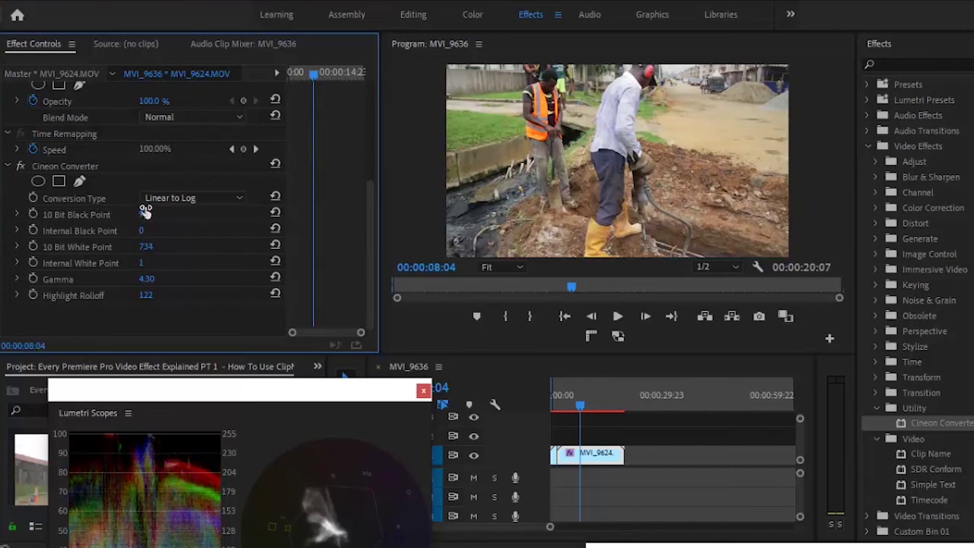
{"action": "left_click", "coordinate": [565, 317]}
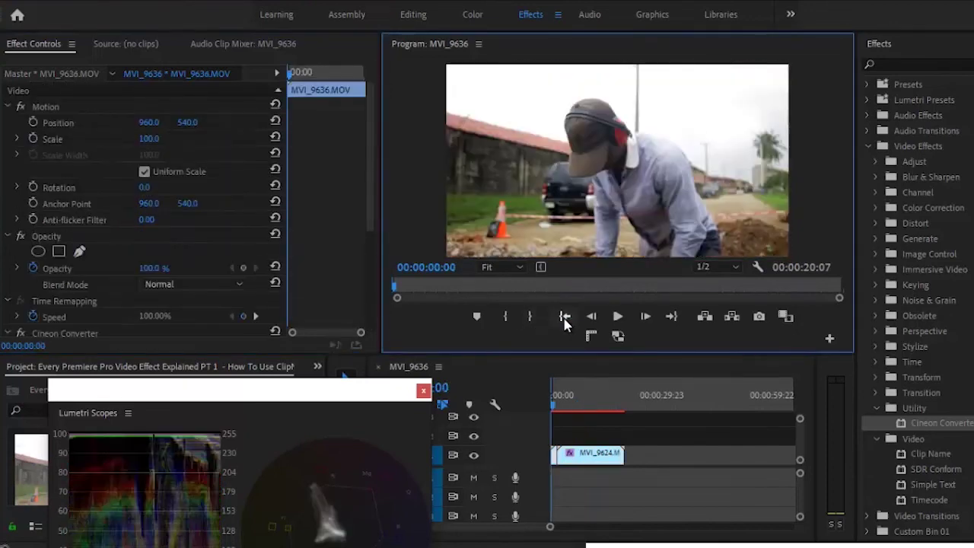
- At 00:00:01:06, switch off MVI_9636's Cineon Converter to show the flat original footage
{"action": "left_click", "coordinate": [555, 405]}
{"action": "left_click", "coordinate": [557, 405]}
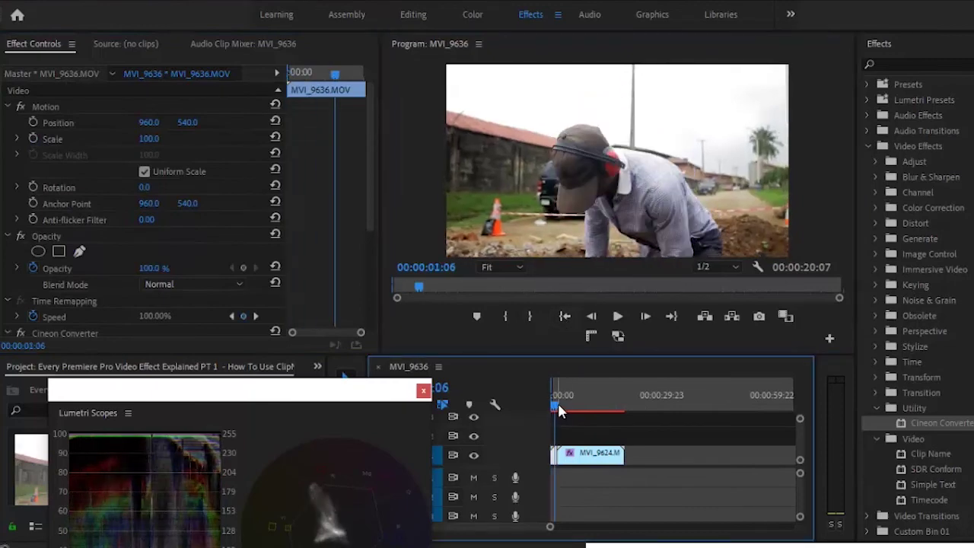
{"action": "left_click_drag", "start_coordinate": [371, 223], "coordinate": [371, 321]}
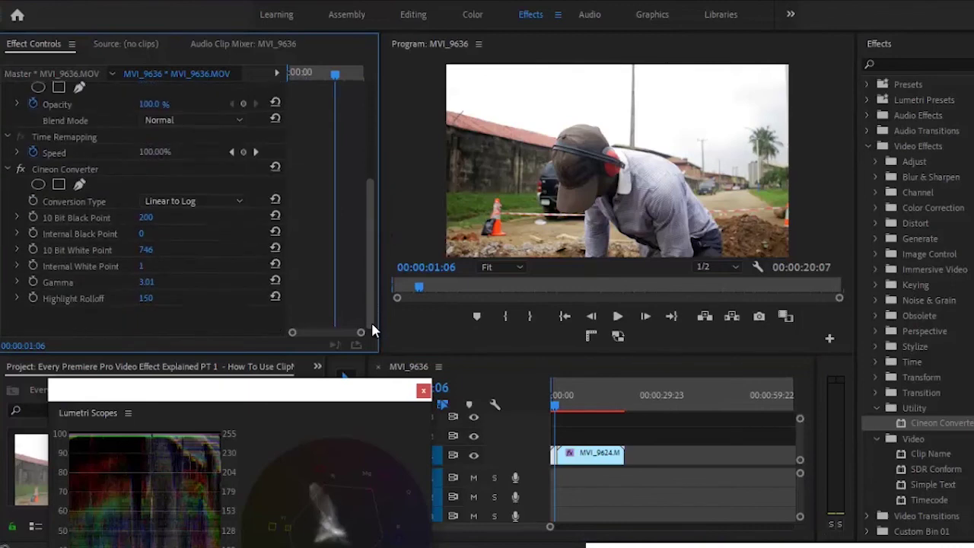
{"action": "left_click", "coordinate": [22, 167]}
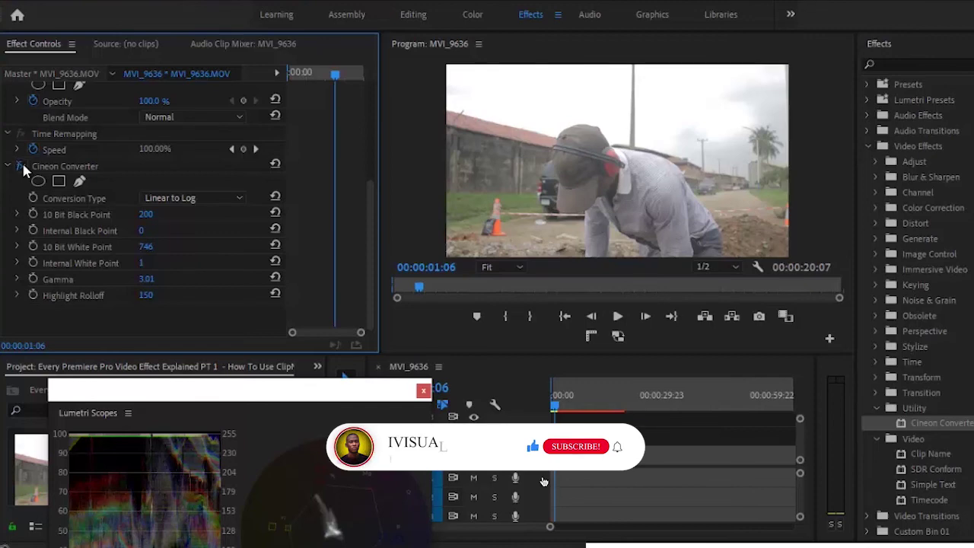
- Re-enable MVI_9636's Cineon Converter to restore the contrasty graded look
{"action": "left_click", "coordinate": [21, 167]}
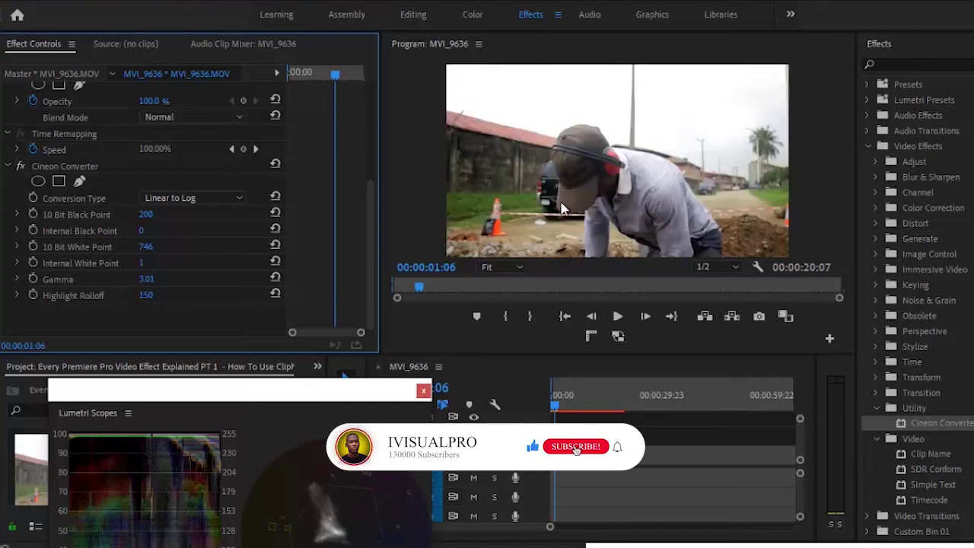